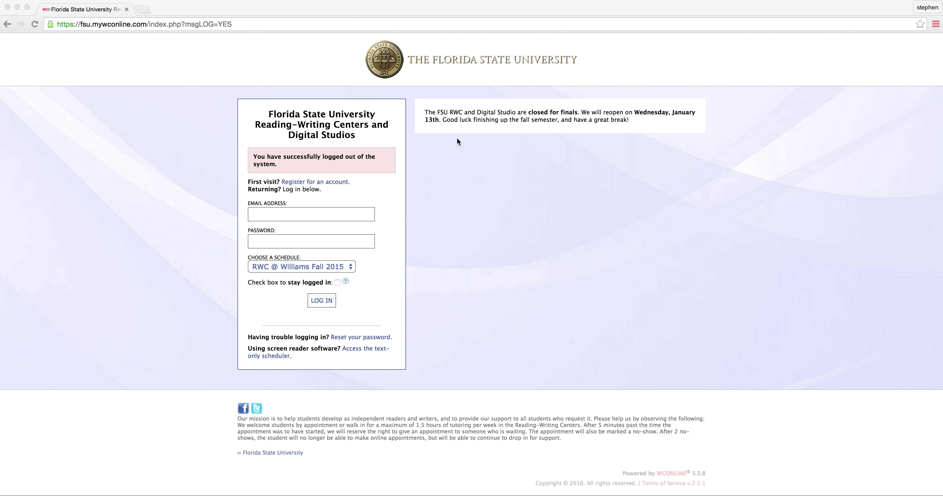
- Log in to the RWC @ Williams Fall 2015 schedule by filling in the account email address and password
click(335, 213)
click(311, 223)
click(292, 240)
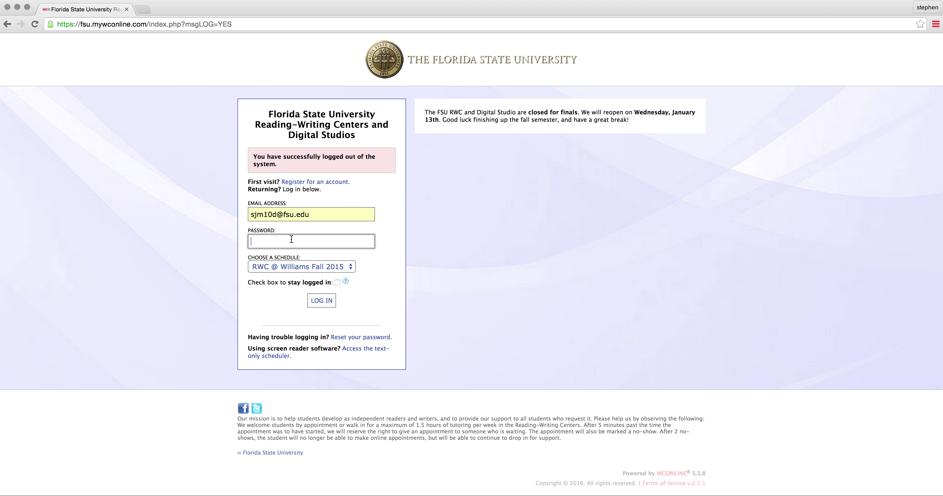
text(•••••••••)
click(320, 299)
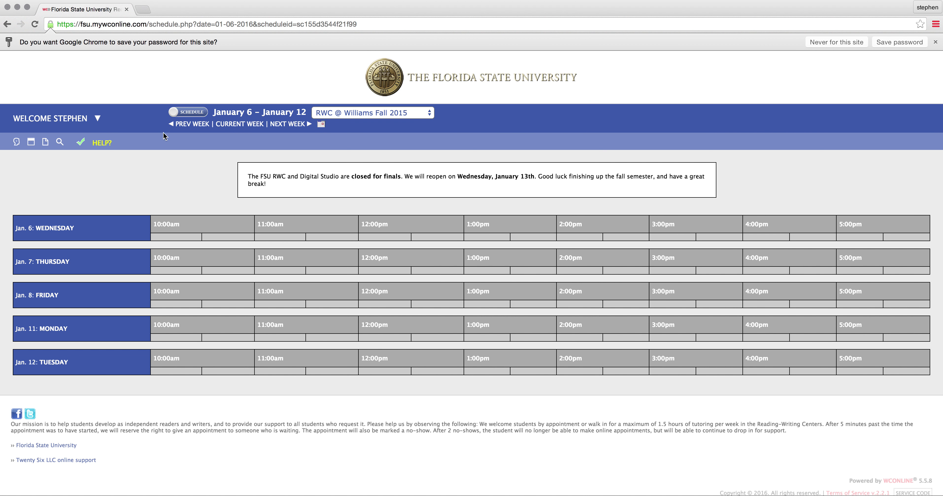
- Open Staff & Resource Management and start adding a new staff member or resource
mouse_move(51, 119)
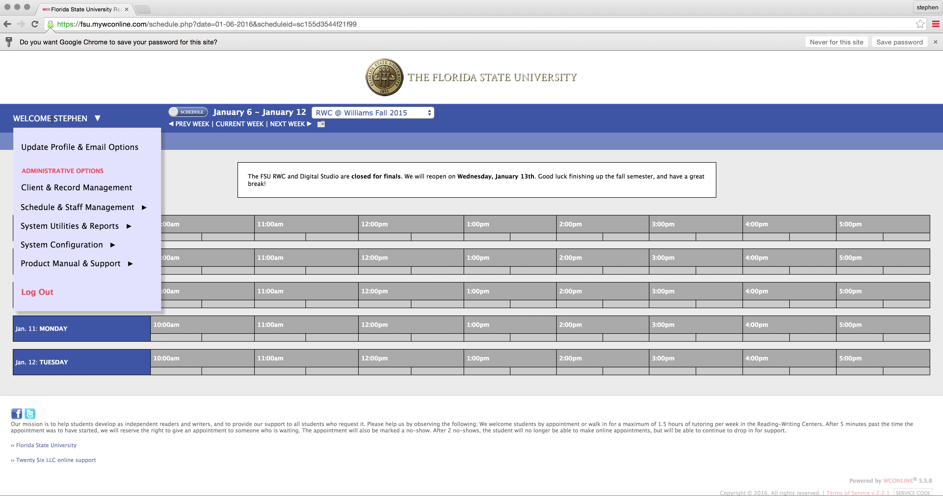
mouse_move(65, 205)
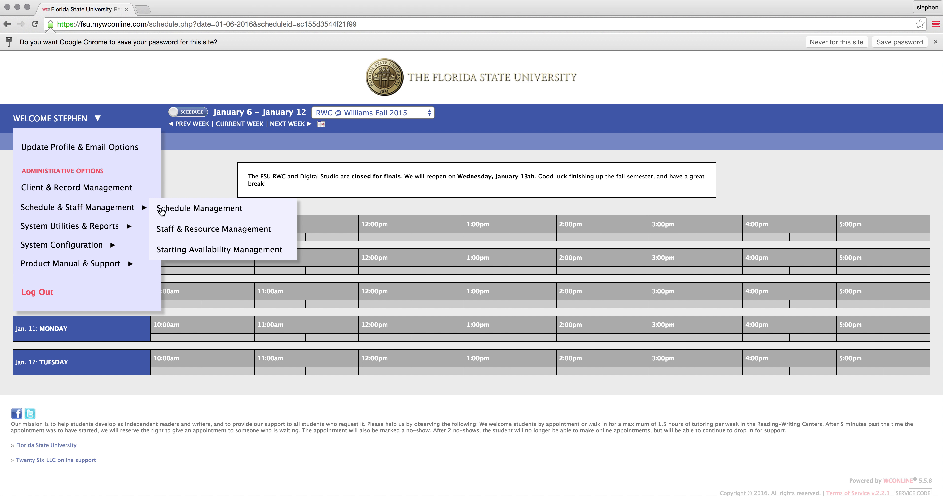
click(217, 231)
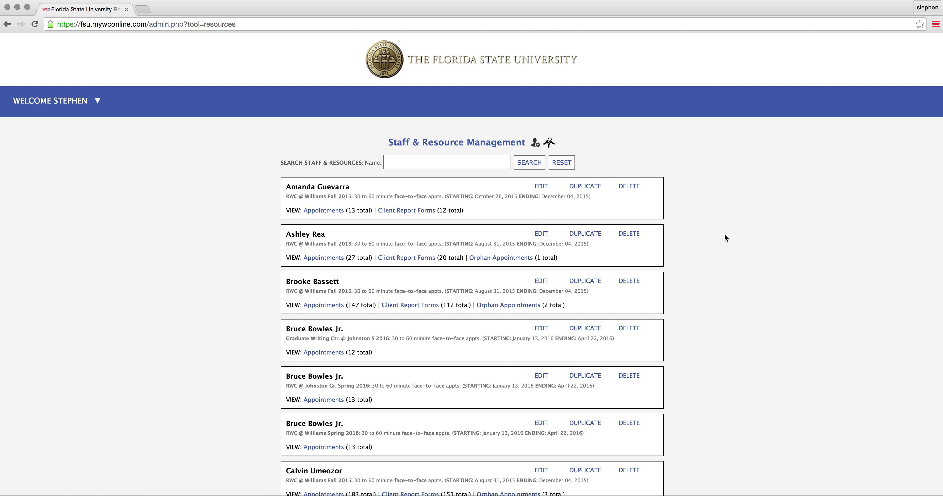
drag(391, 142, 500, 143)
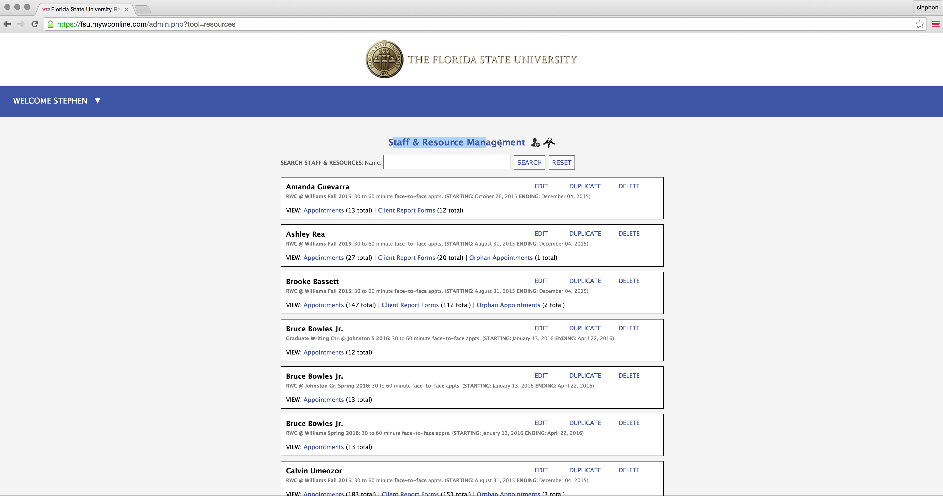
click(500, 143)
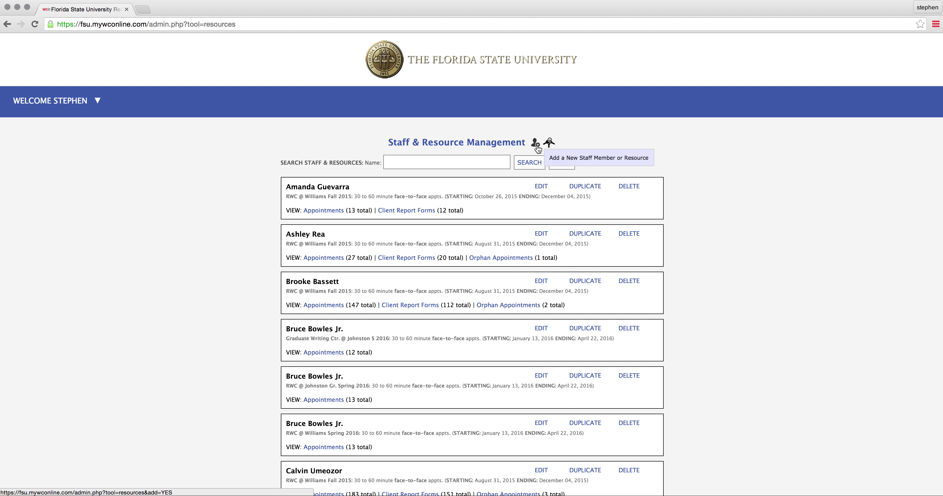
click(536, 144)
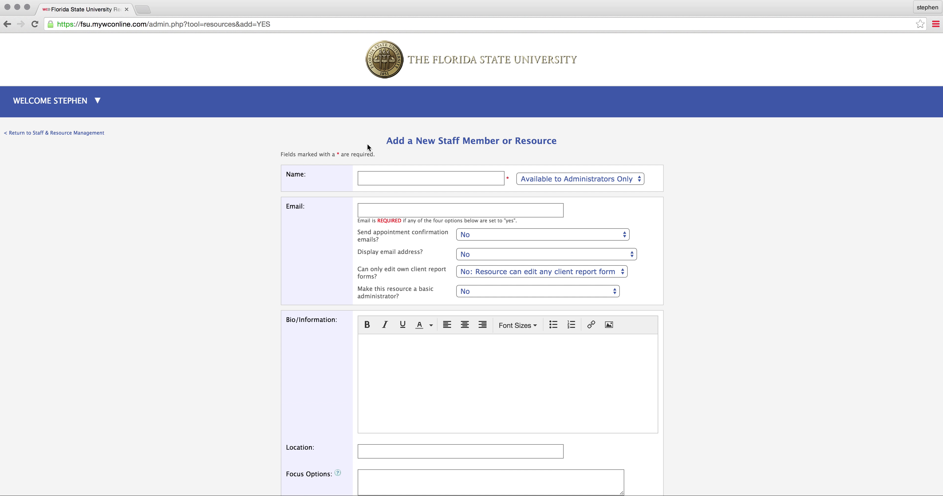
- Enter the staff member's full name and email address, and set the availability to Available to Everyone
click(383, 177)
click(384, 191)
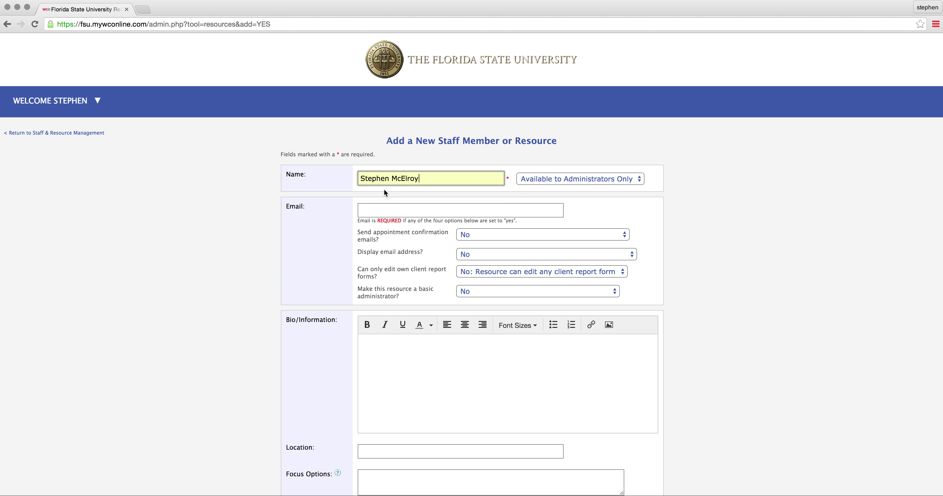
click(562, 178)
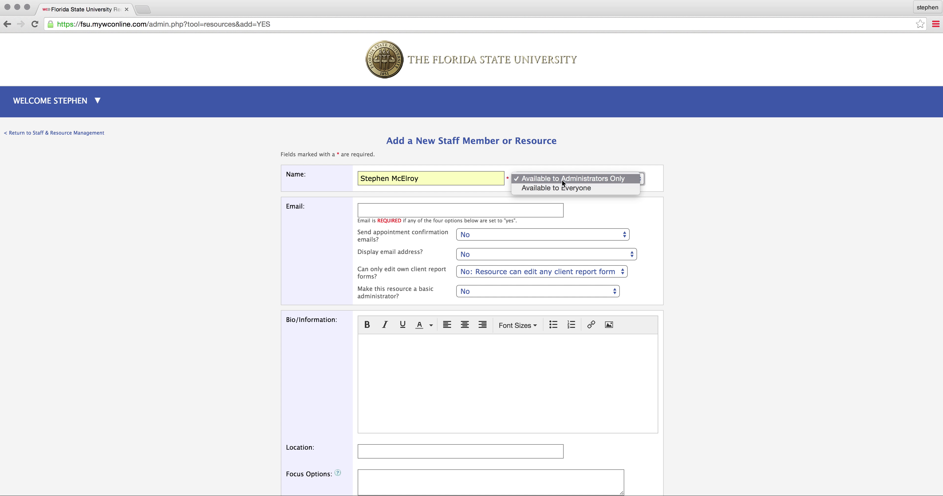
click(578, 189)
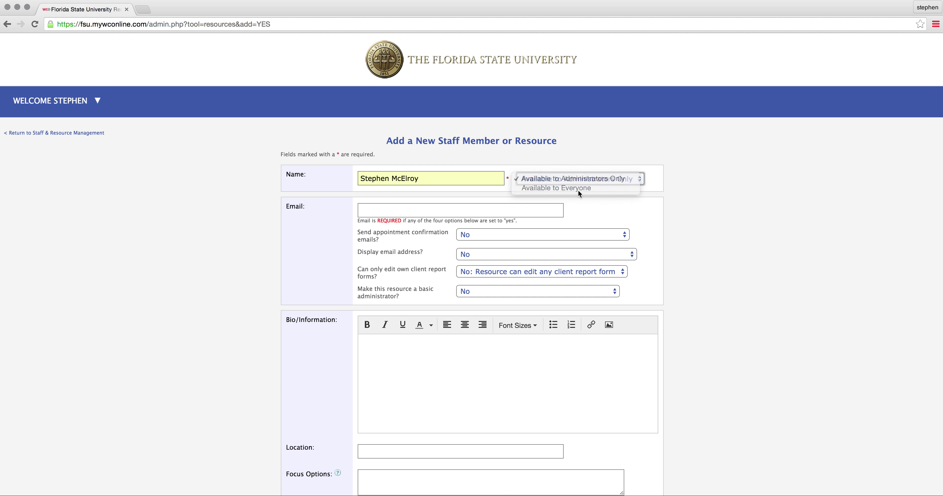
click(518, 213)
click(510, 219)
click(714, 234)
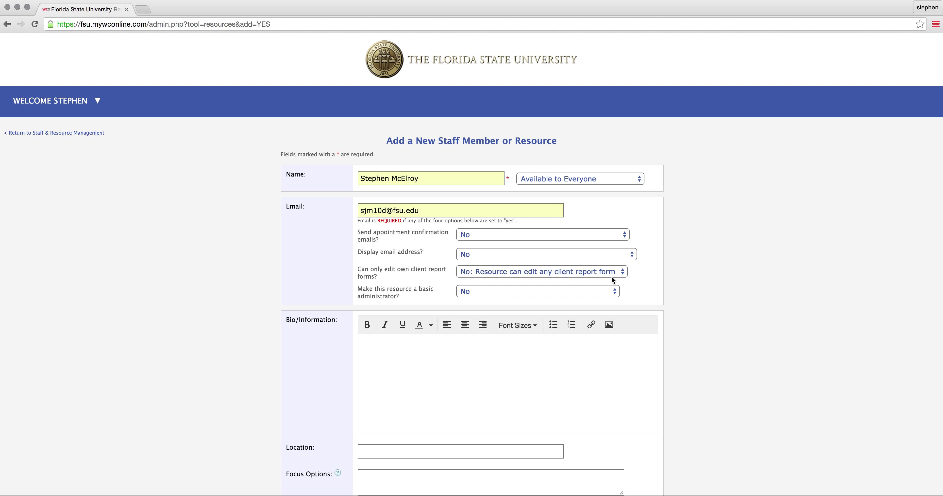
- Make this resource a basic administrator and enter "statement" as the bio text
click(546, 290)
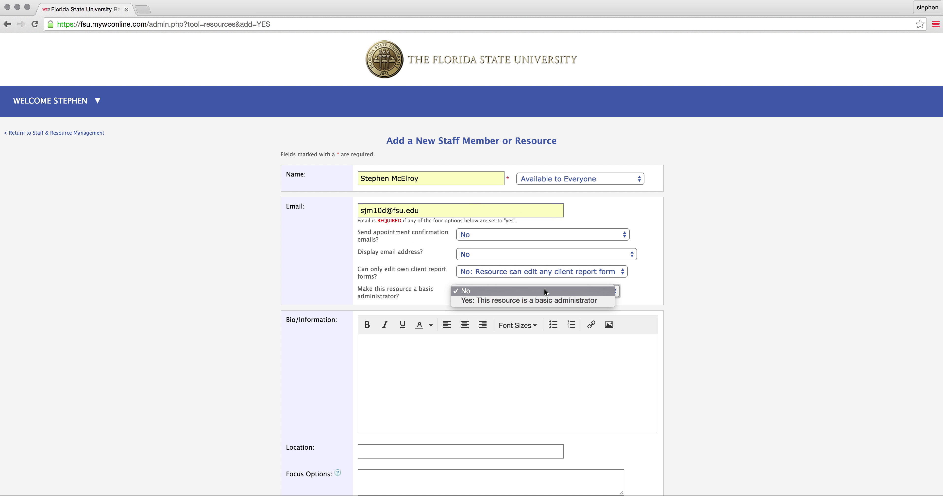
click(537, 300)
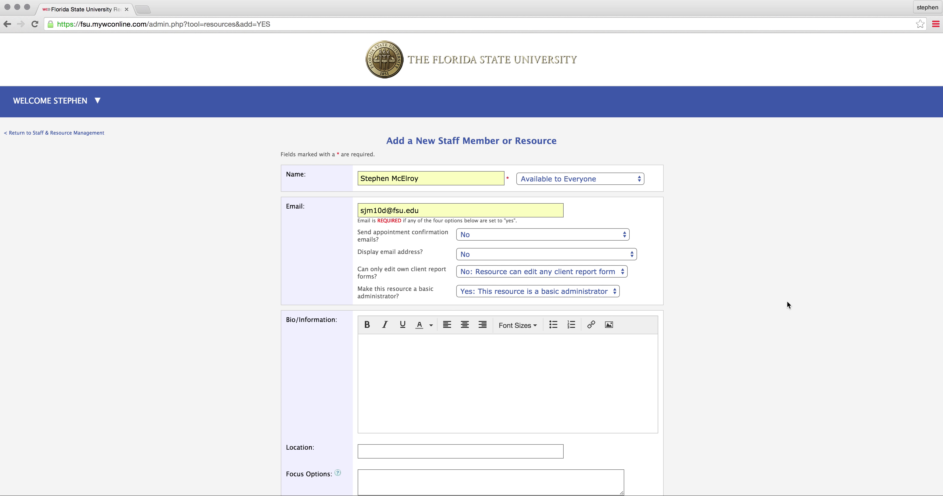
scroll(743, 268, down, 3)
scroll(734, 263, down, 2)
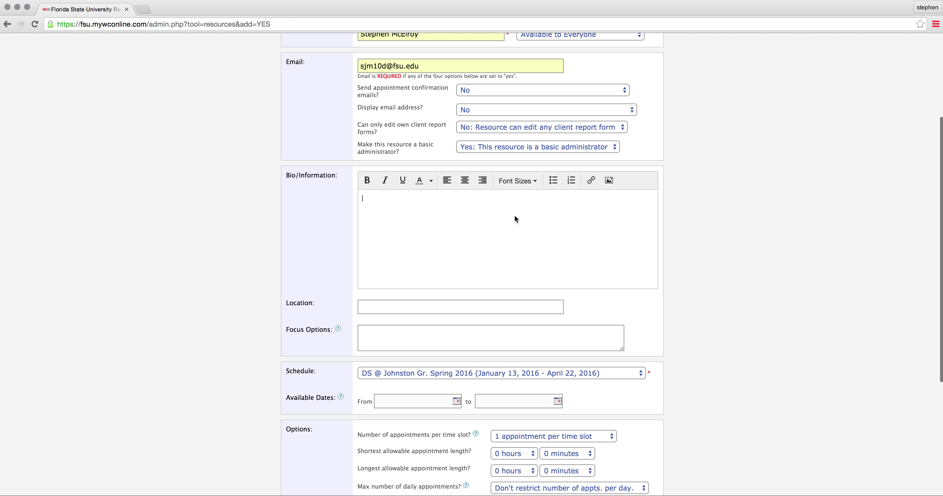
click(509, 231)
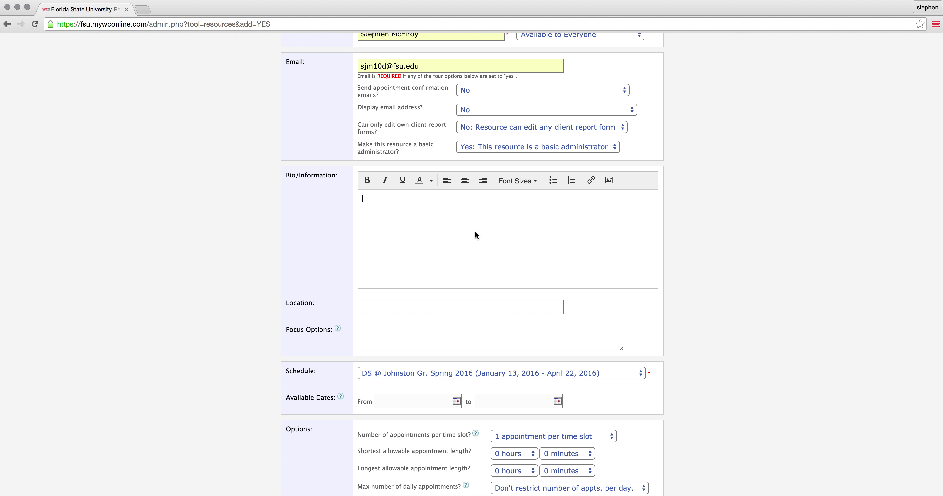
text(statement)
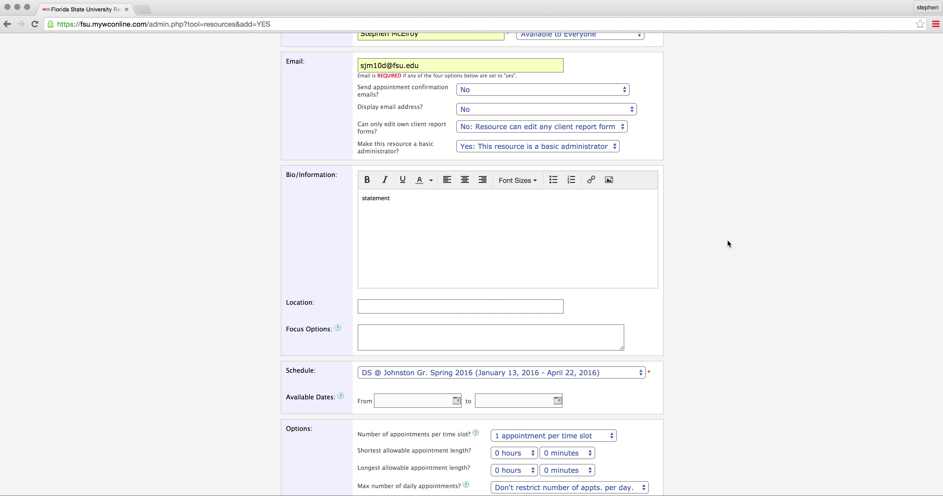
- Assign the staff member to the RWC @ Williams Spring 2016 schedule
scroll(727, 241, down, 5)
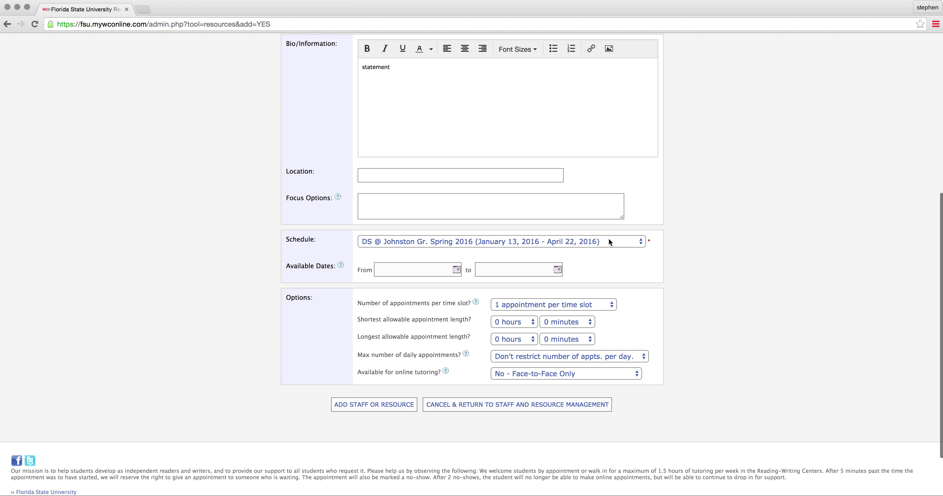
click(609, 241)
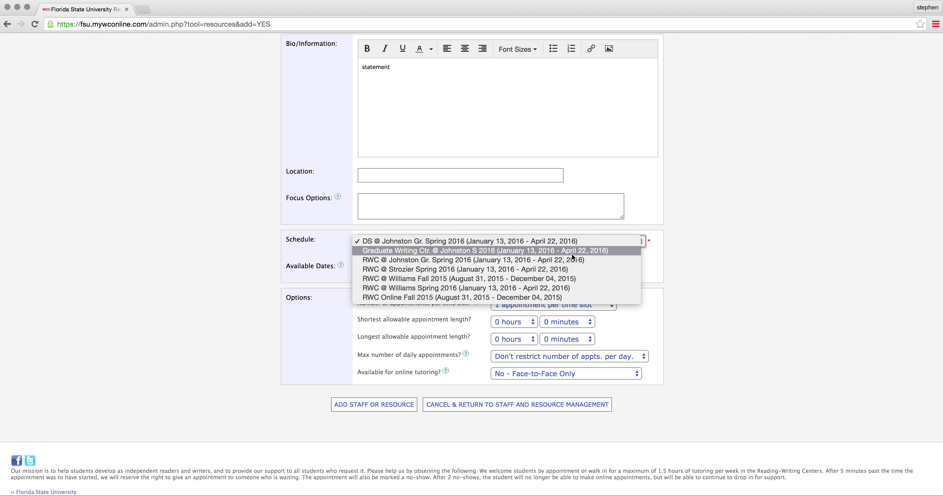
click(524, 287)
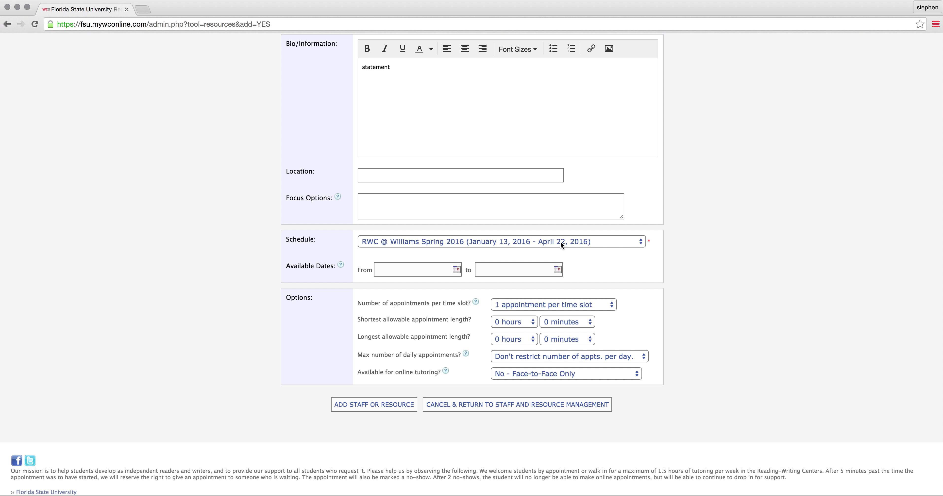
- Set the staff member's available dates from 01/13/2016 to 04/22/2016
click(456, 269)
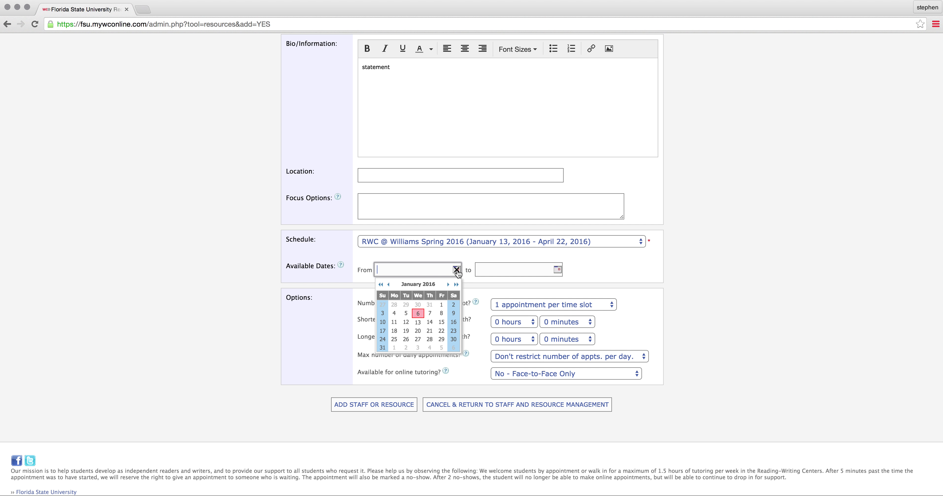
click(417, 321)
click(543, 273)
click(549, 284)
click(548, 284)
click(548, 284)
click(542, 329)
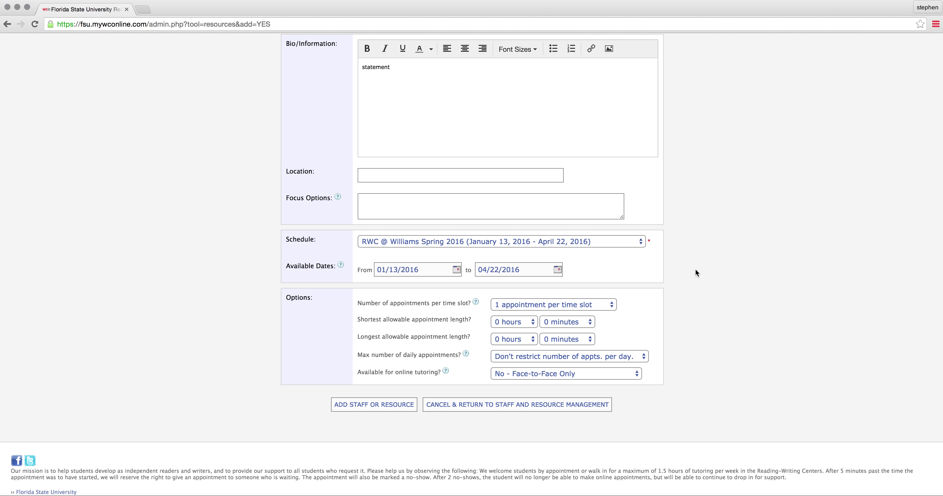
- Set the shortest allowable appointment length to 30 minutes and the longest to 1 hour
scroll(691, 270, down, 1)
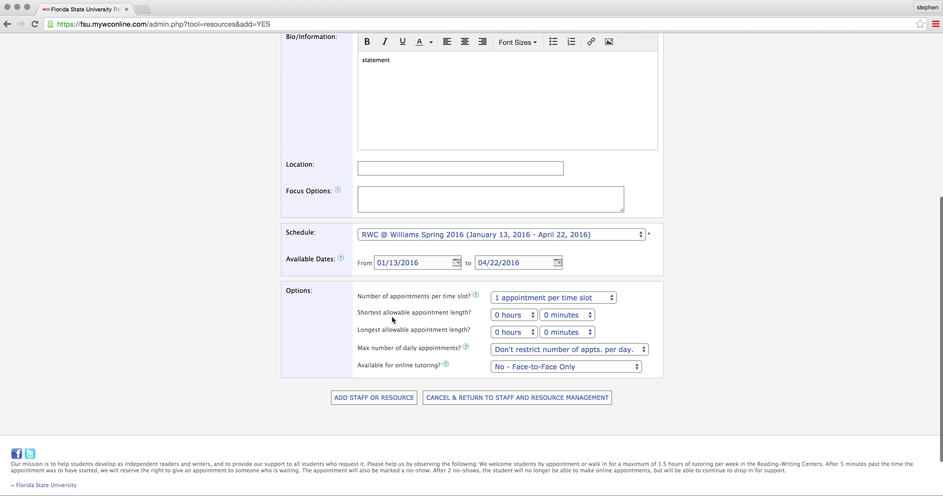
drag(392, 315, 446, 315)
click(570, 315)
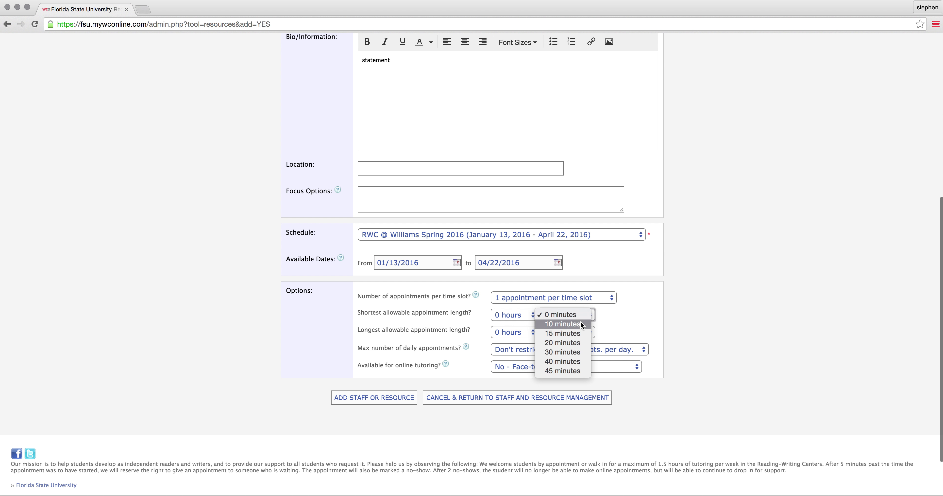
click(566, 352)
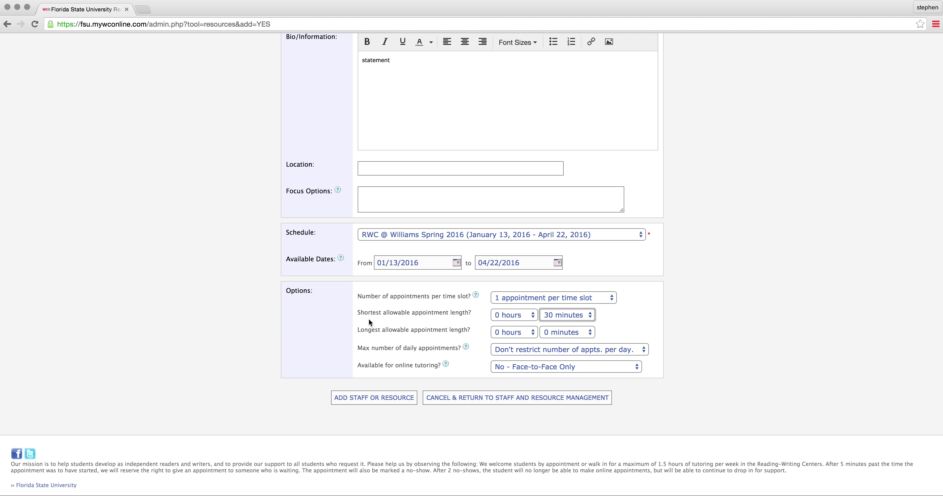
drag(358, 331, 458, 330)
click(508, 331)
click(507, 340)
- Review the completed form and add the new staff member to the system
scroll(700, 355, up, 15)
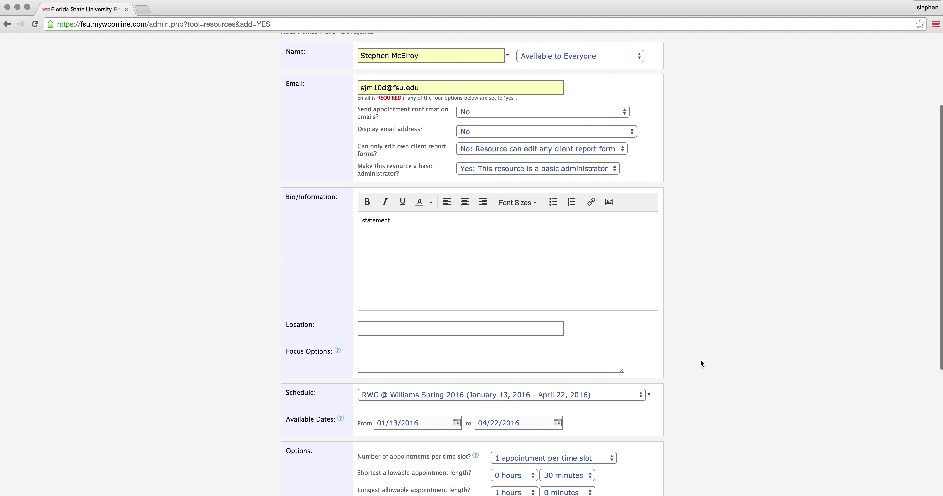
scroll(700, 358, down, 20)
scroll(700, 361, up, 10)
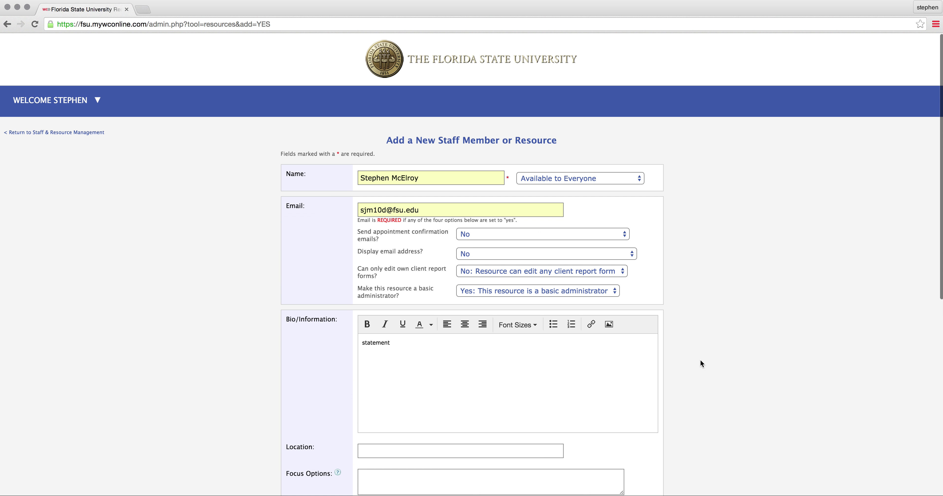
scroll(701, 361, down, 10)
click(380, 338)
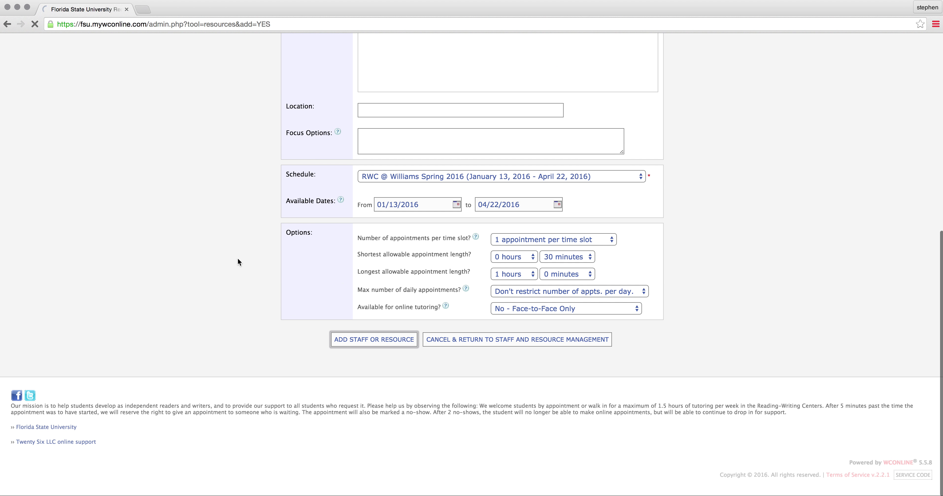
- Go to page 5 of the staff list and locate the newly added staff member's entry
scroll(219, 289, down, 10)
scroll(219, 292, down, 3)
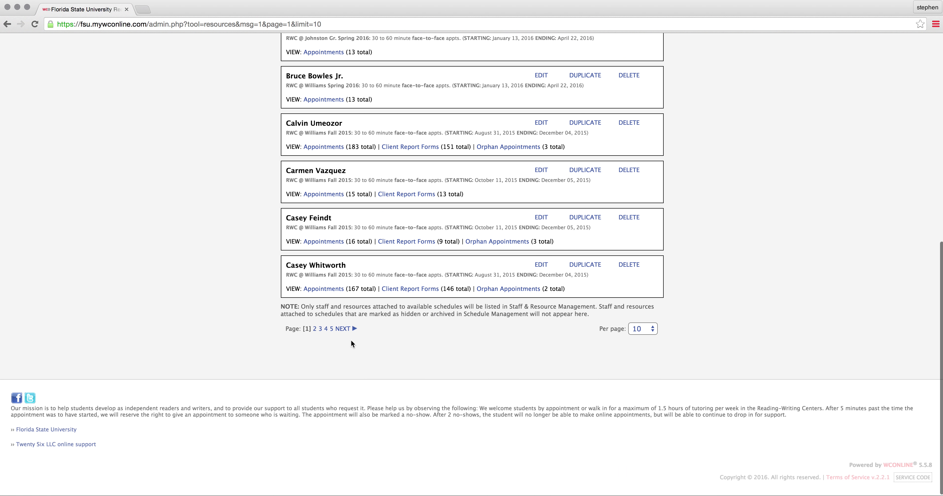
click(332, 329)
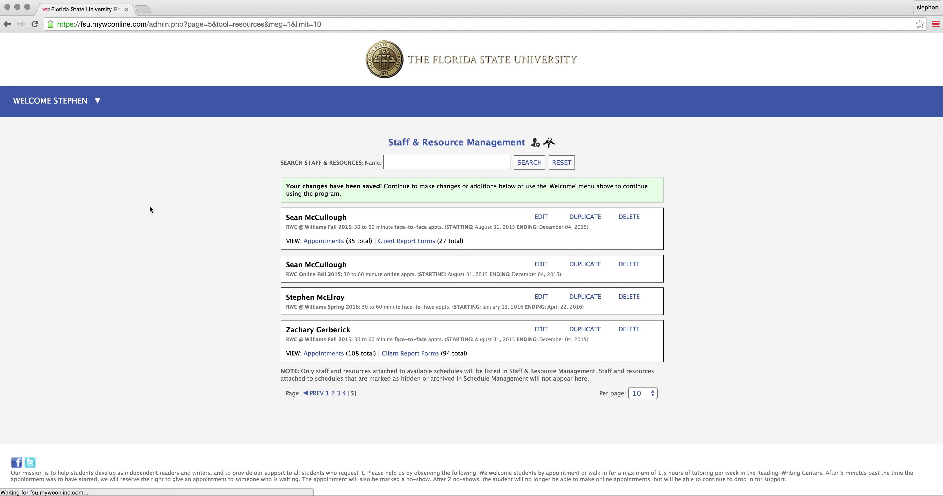
drag(289, 293, 511, 312)
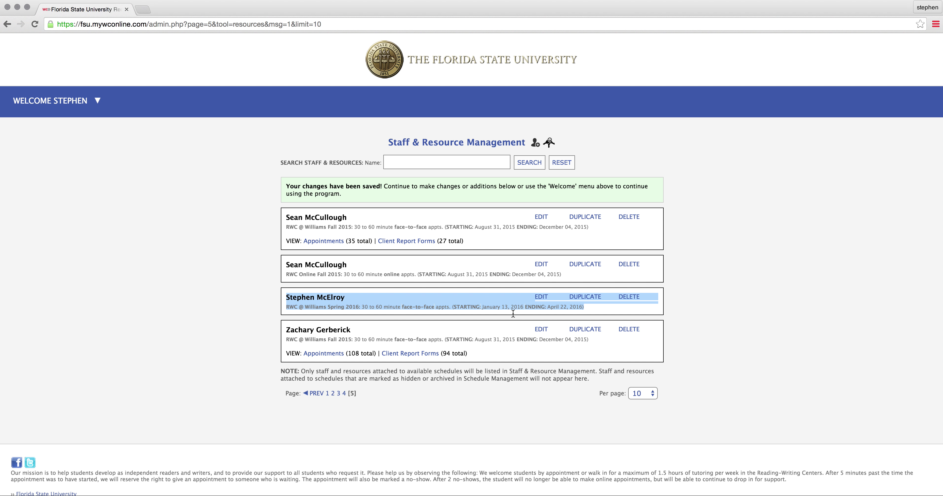
click(317, 297)
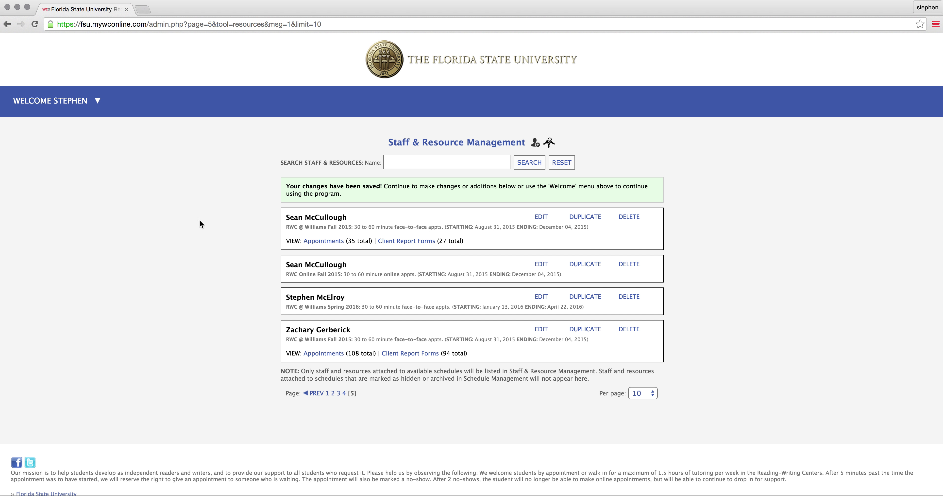
- Open Starting Availability Management from the schedule and staff management options
mouse_move(73, 106)
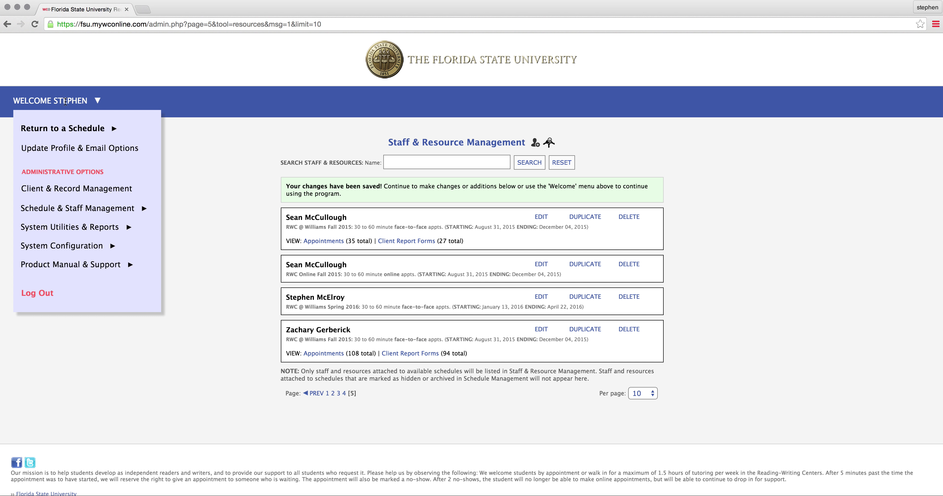
mouse_move(92, 208)
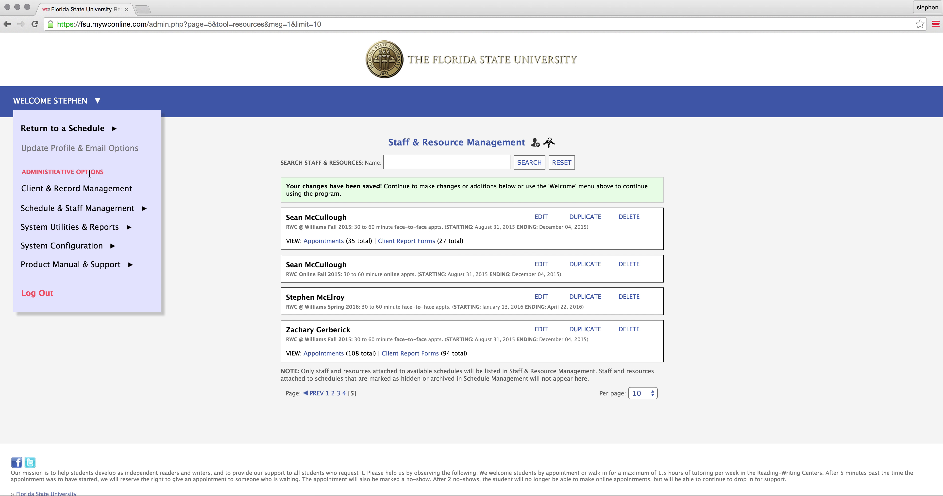
click(196, 254)
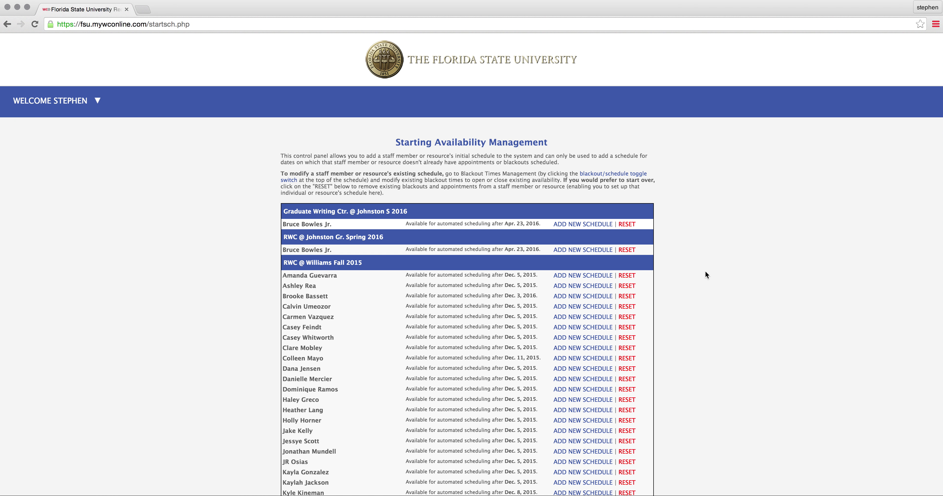
- Start a new availability schedule for the newly added staff member under RWC @ Williams Spring 2016
scroll(706, 271, down, 6)
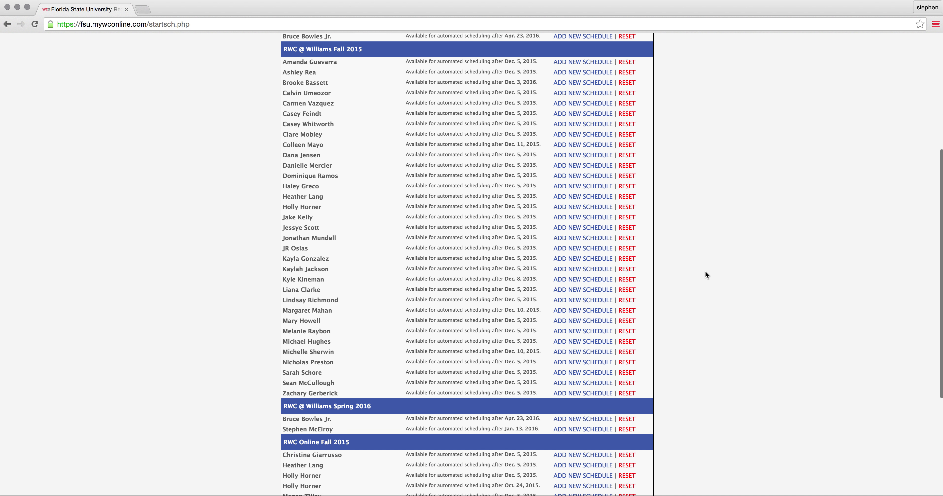
scroll(705, 274, down, 3)
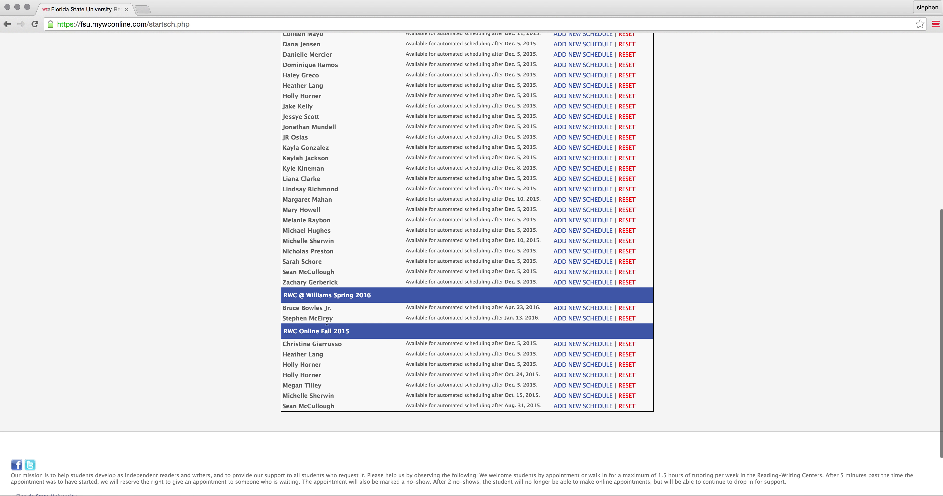
scroll(278, 281, up, 11)
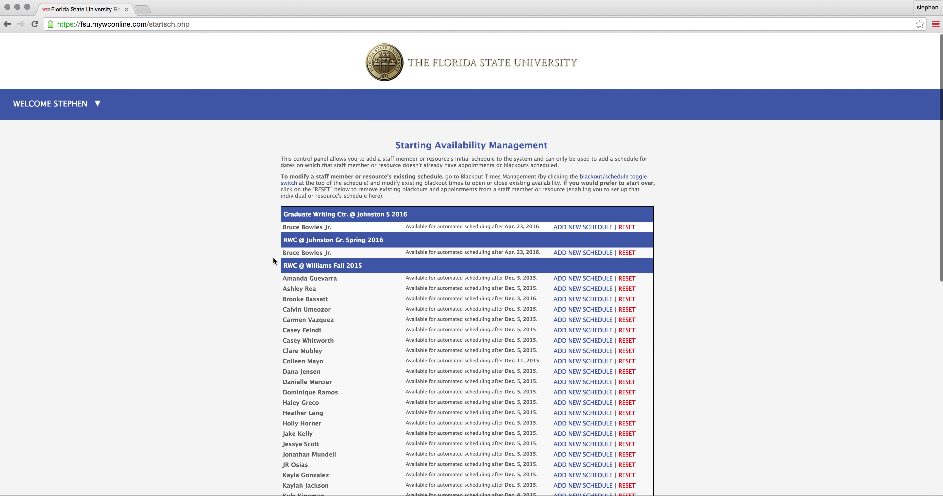
scroll(268, 226, down, 7)
scroll(268, 226, down, 4)
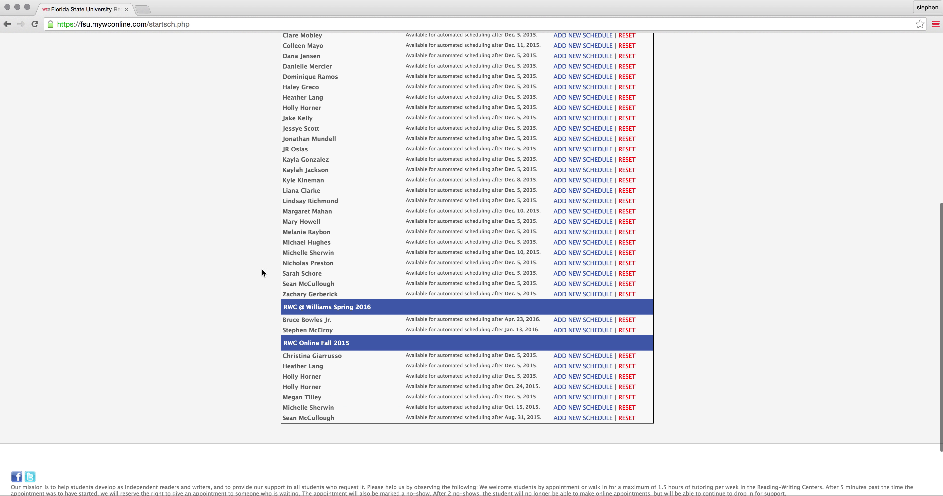
drag(285, 329, 316, 329)
click(565, 330)
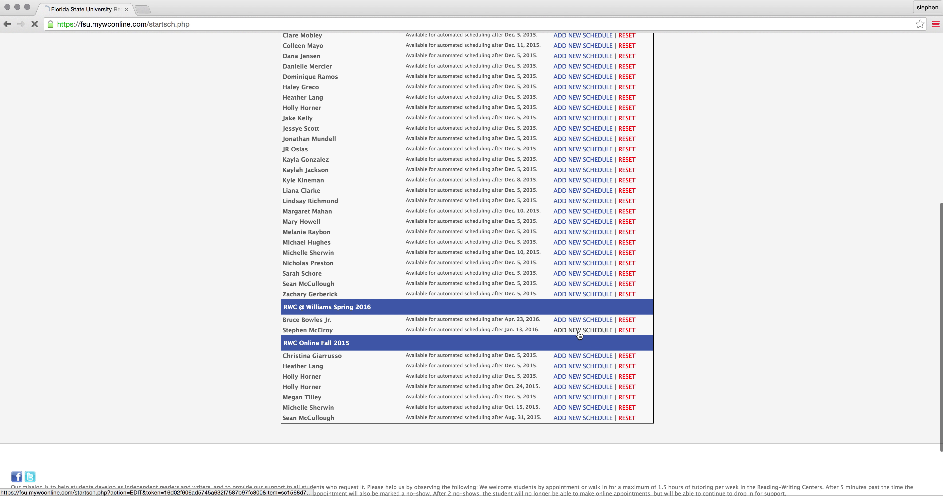
- Examine the starting availability instructions, schedule date range and weekly grid of half-hour time slots
scroll(700, 303, down, 10)
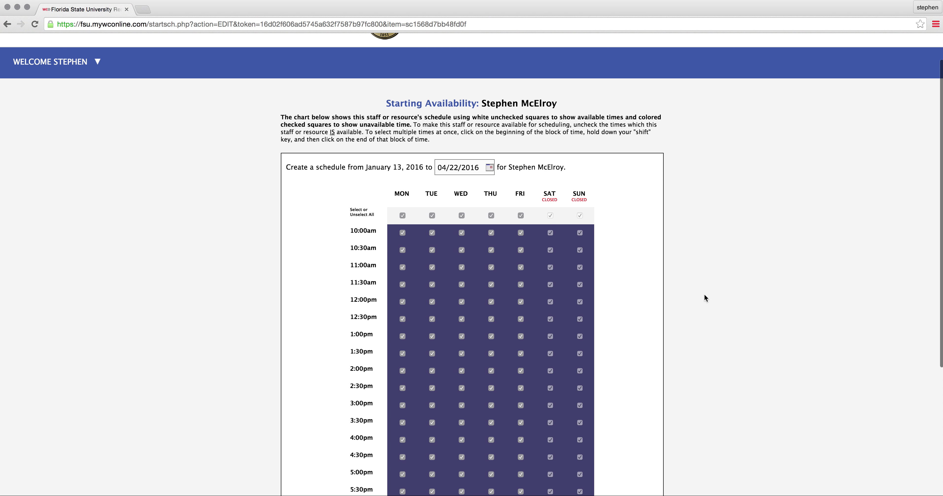
scroll(705, 293, up, 6)
scroll(705, 295, down, 3)
scroll(704, 295, up, 2)
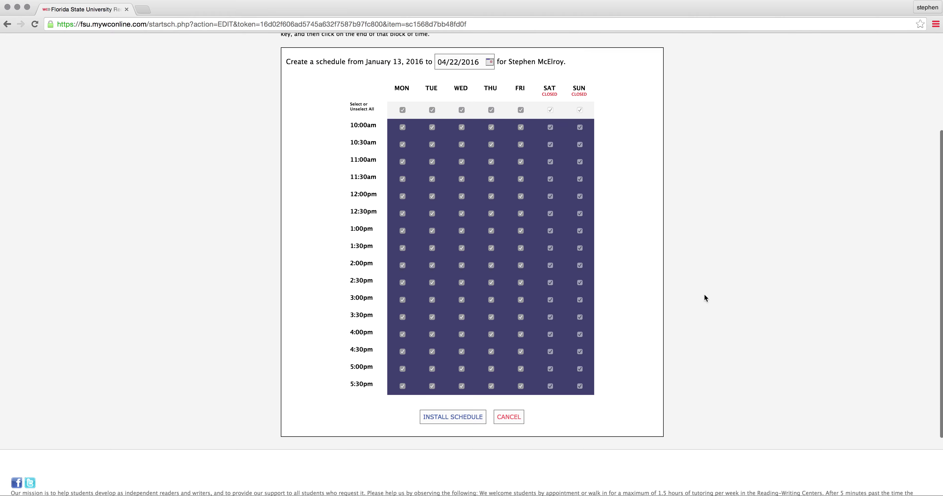
scroll(704, 295, down, 2)
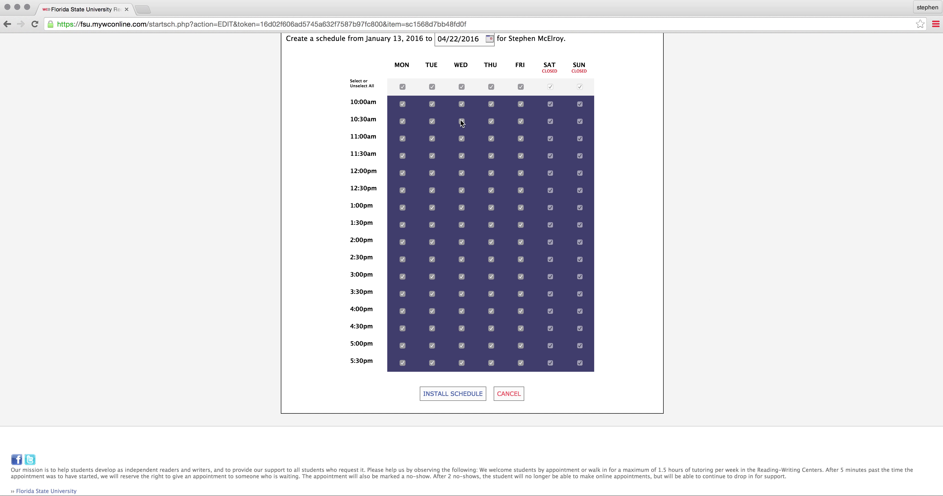
scroll(727, 249, up, 5)
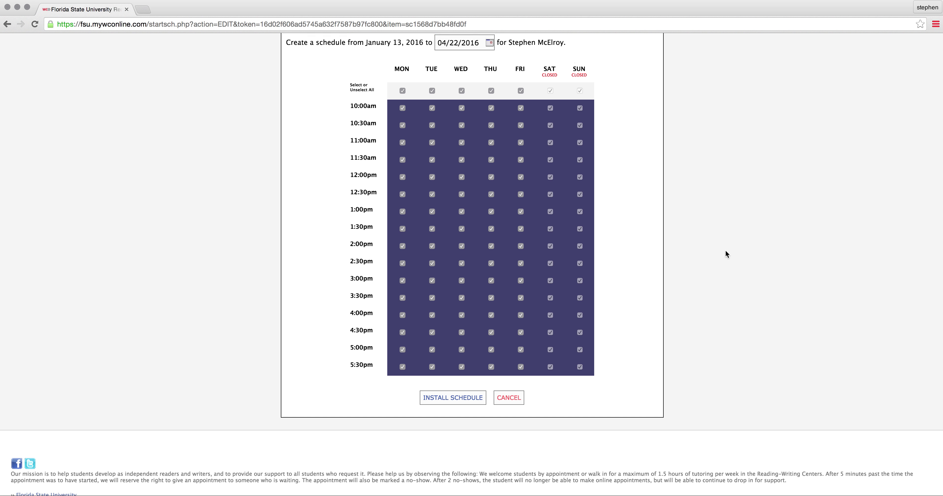
scroll(726, 251, down, 3)
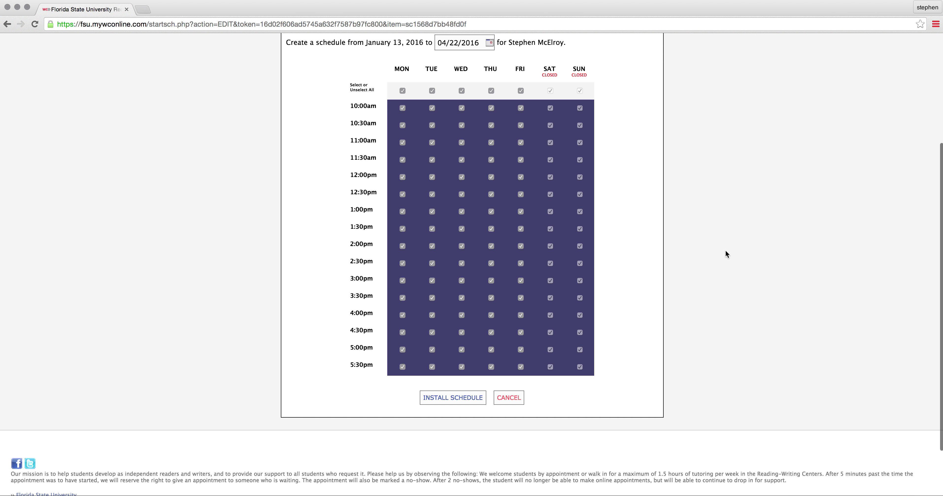
scroll(733, 253, up, 3)
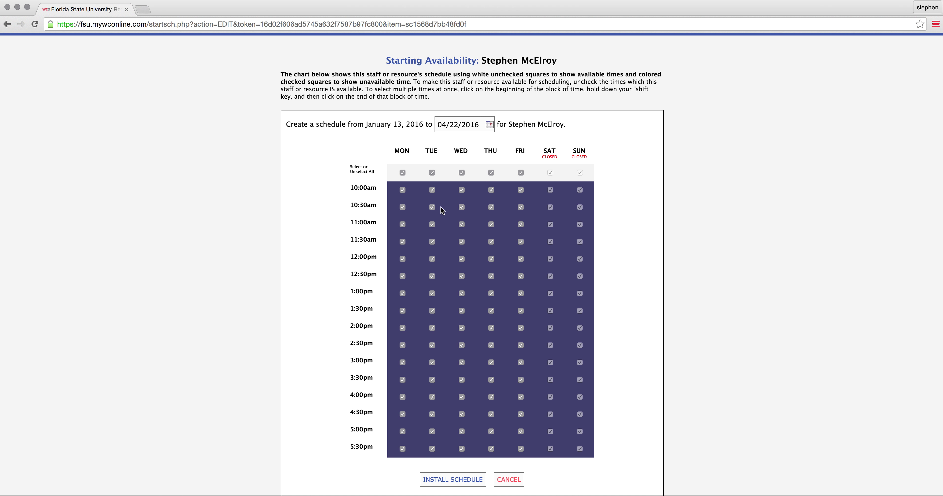
- Mark the 10:00am and 10:30am Monday slots and the 11:00am, 11:30am, 1:00pm and 1:30pm Tuesday slots as available
click(402, 189)
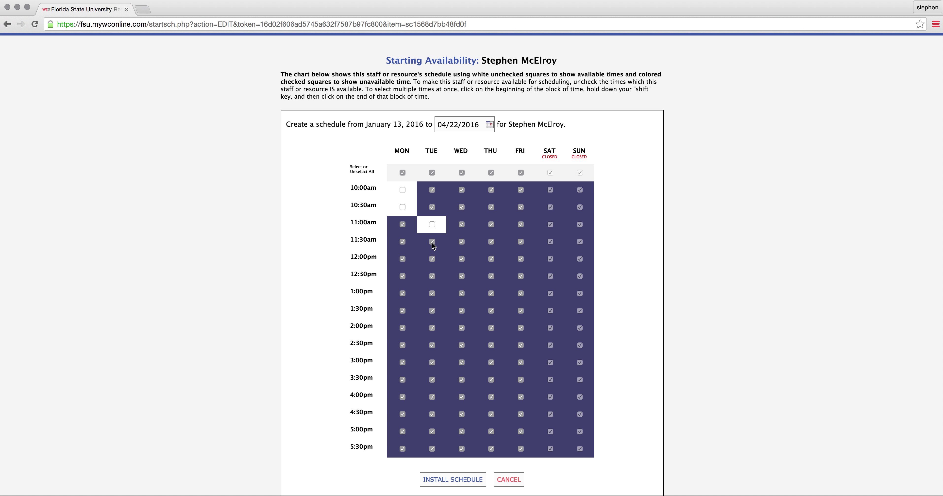
click(432, 294)
click(431, 310)
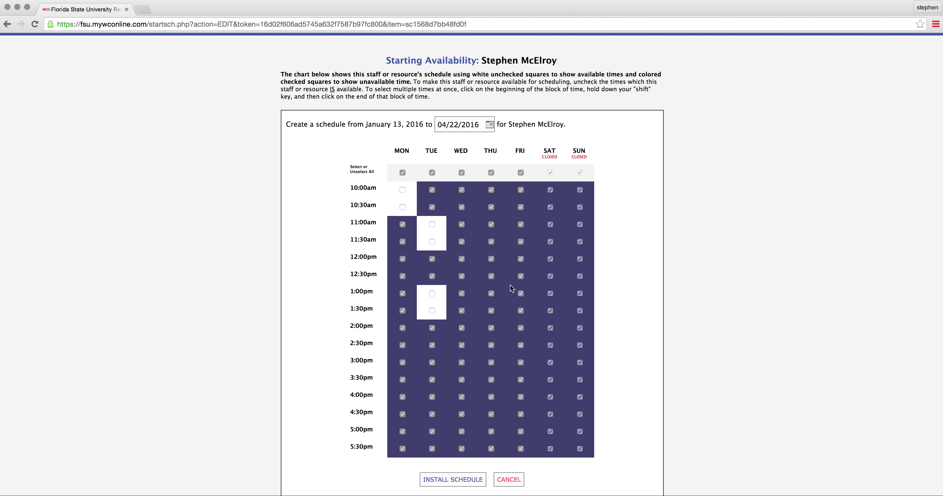
- Review the marked availability grid and install the schedule for the staff member
scroll(712, 301, down, 2)
scroll(713, 301, up, 6)
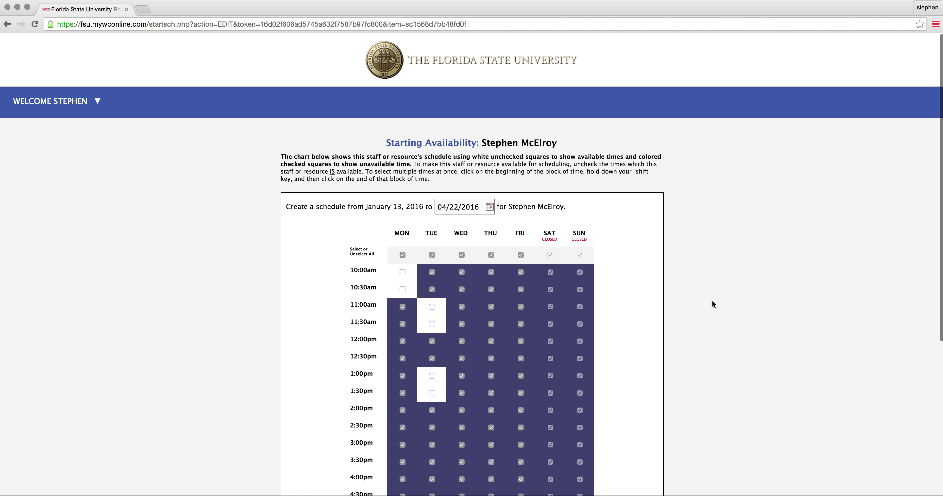
scroll(713, 301, down, 5)
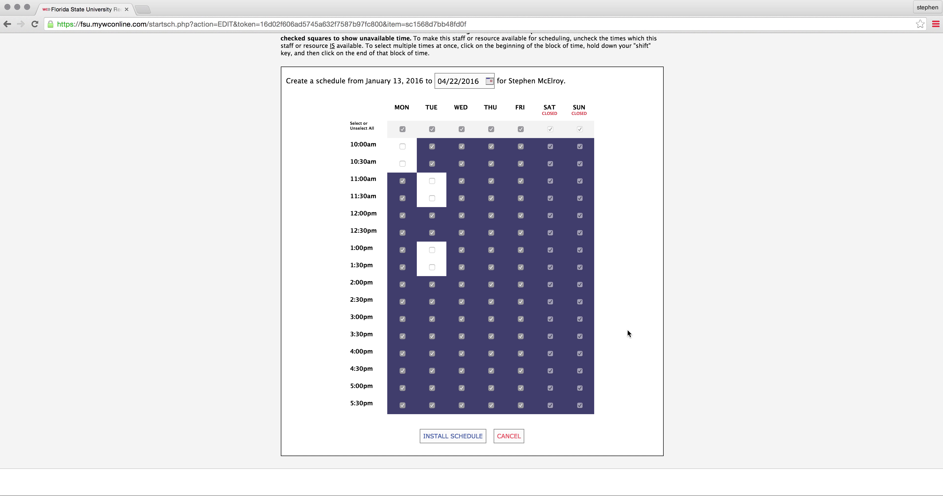
click(471, 435)
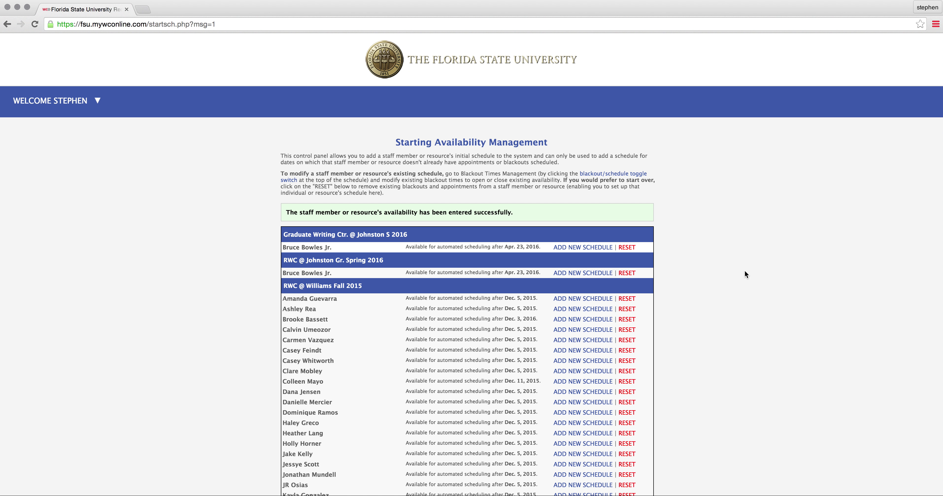
- Check the staff member's automated scheduling date under RWC @ Williams Spring 2016 in the availability list
scroll(744, 271, down, 5)
scroll(745, 272, down, 10)
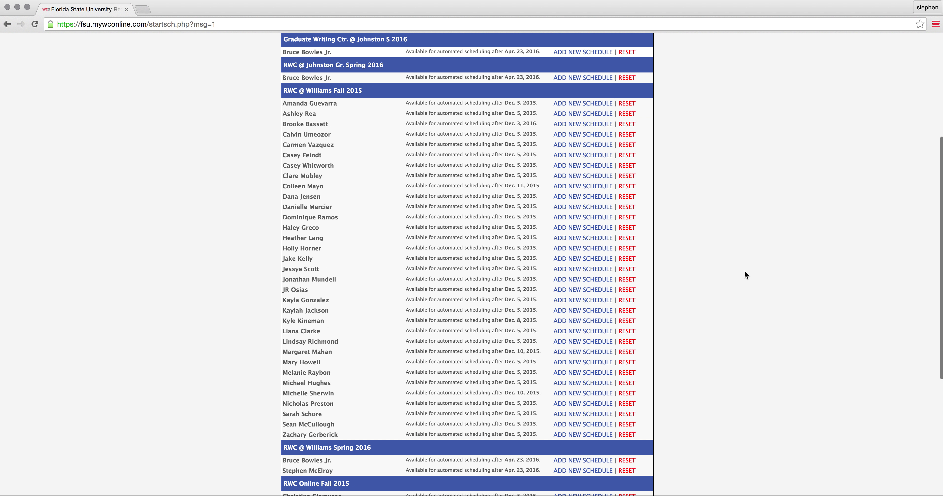
scroll(744, 271, up, 4)
scroll(744, 271, down, 8)
scroll(745, 270, up, 16)
scroll(744, 271, up, 3)
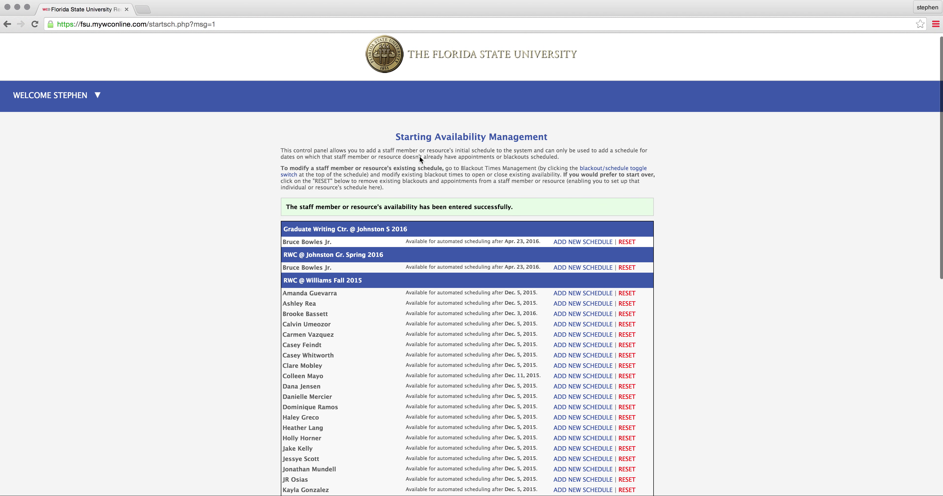
- Open the RWC @ Williams Spring 2016 schedule and advance to the week of January 20 – January 26
mouse_move(76, 110)
mouse_move(90, 124)
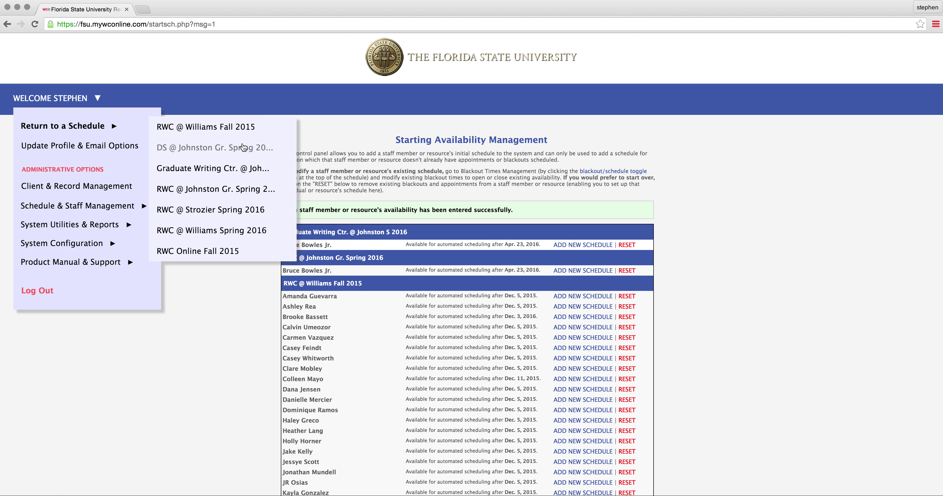
scroll(216, 230, down, 1)
click(219, 236)
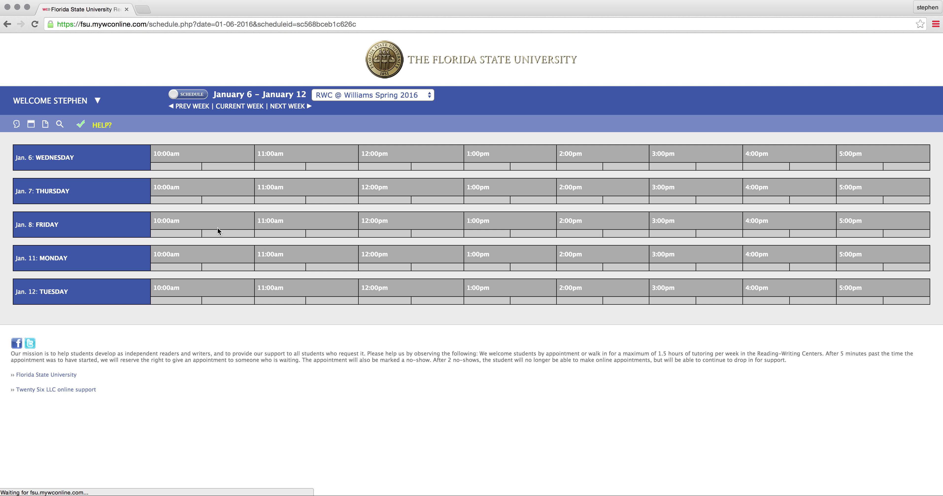
click(289, 107)
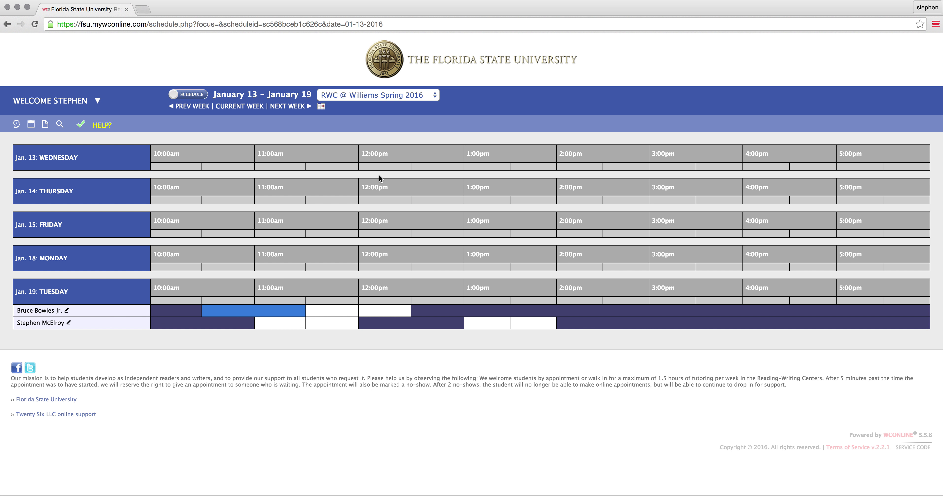
click(286, 107)
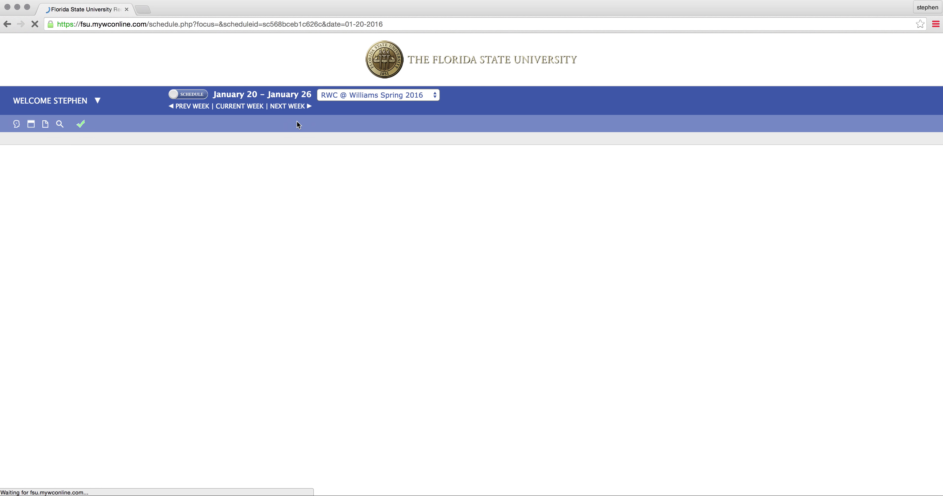